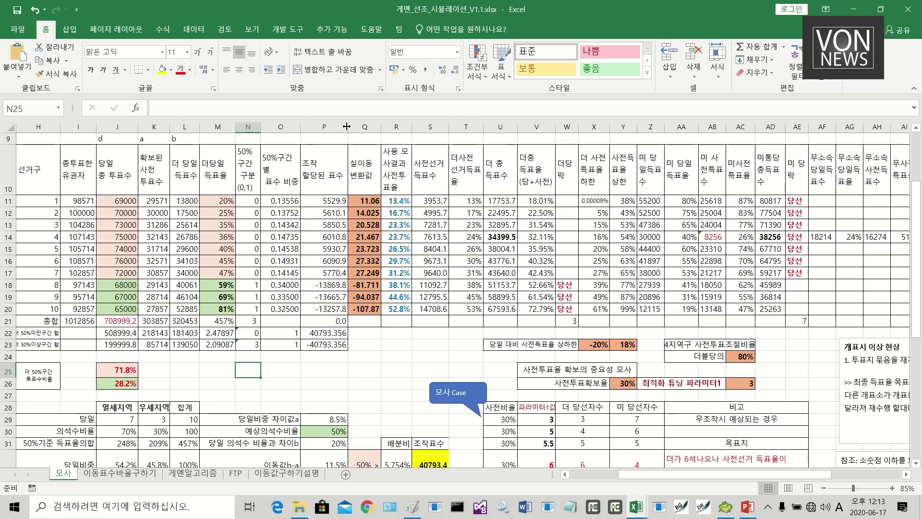
Collapse the ribbon to its tab names and maximize the workbook window to show more rows of the simulation sheet.
click(309, 394)
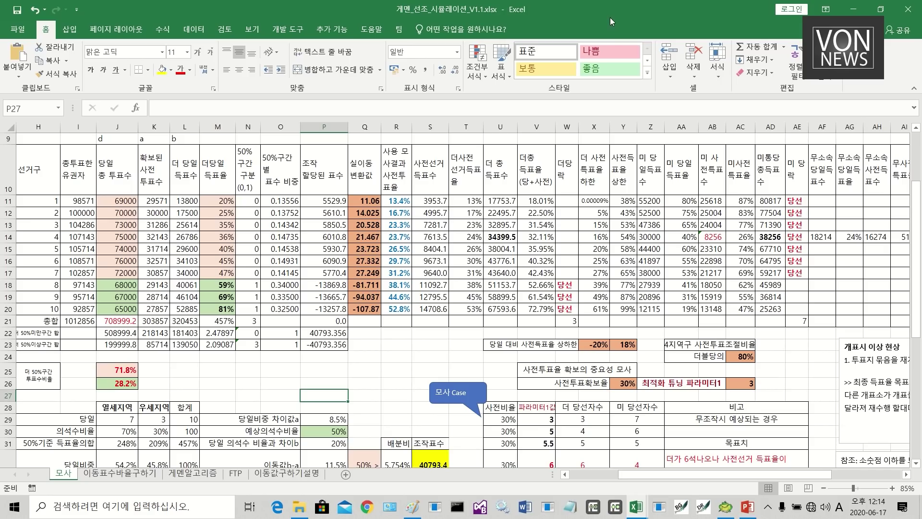
drag(610, 17, 533, 45)
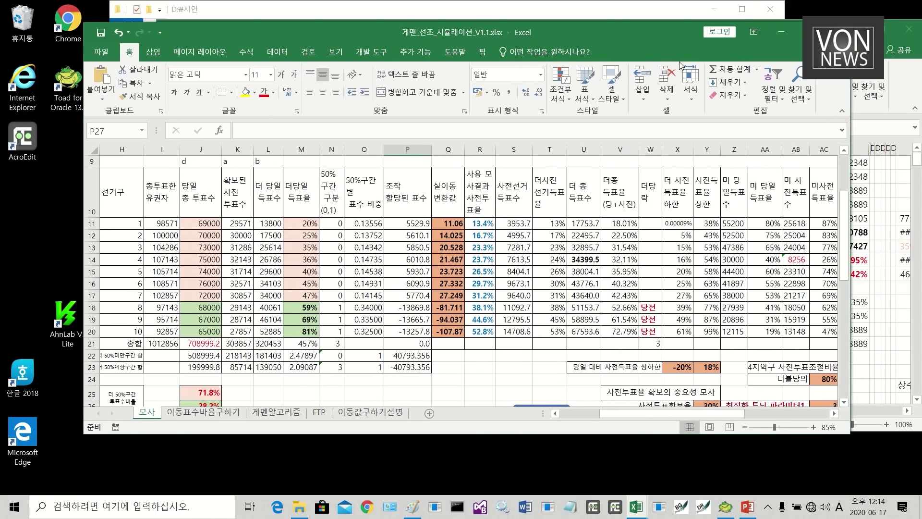
right_click(720, 54)
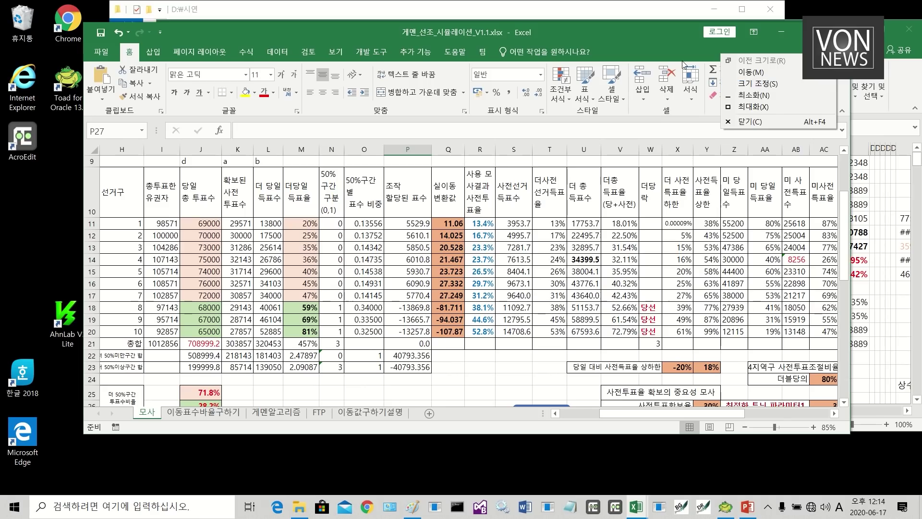
right_click(693, 108)
right_click(693, 108)
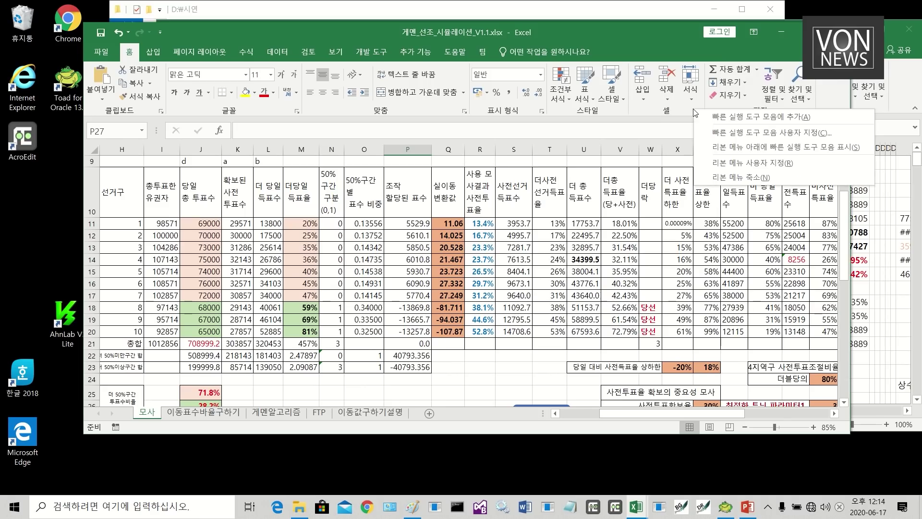
click(737, 177)
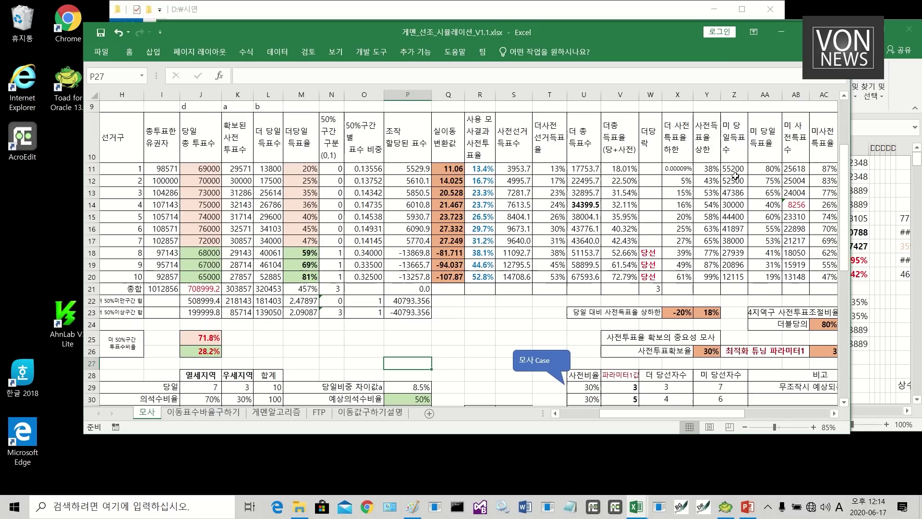
double_click(644, 30)
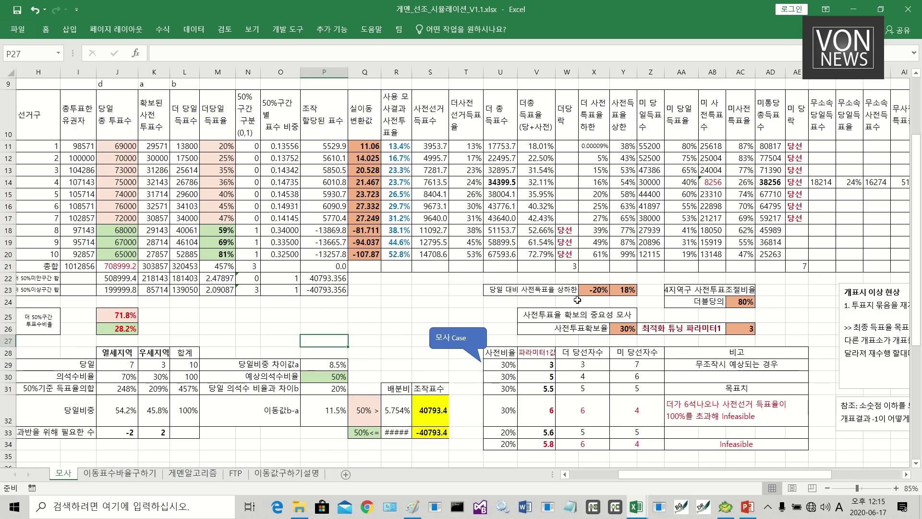
Examine the win formula in W19 and the same-day summary formulas in J29, K29, J31 and K33.
click(574, 243)
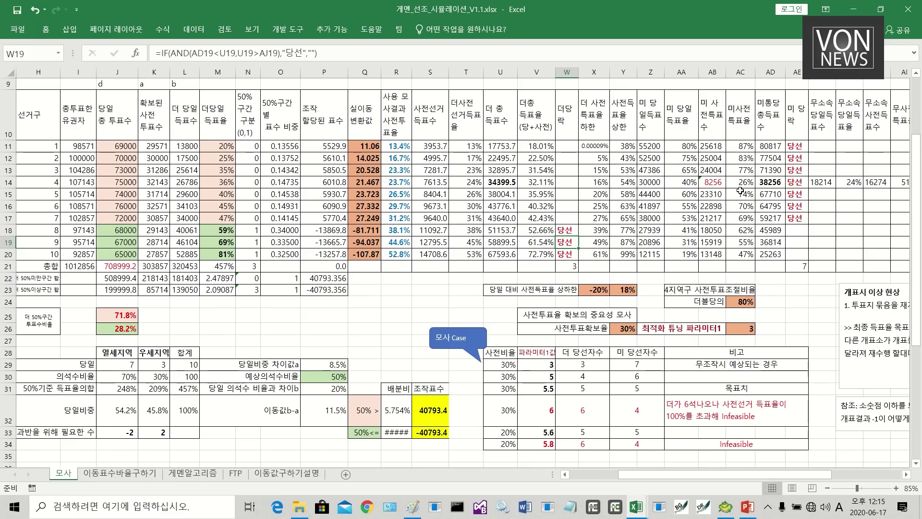
click(134, 365)
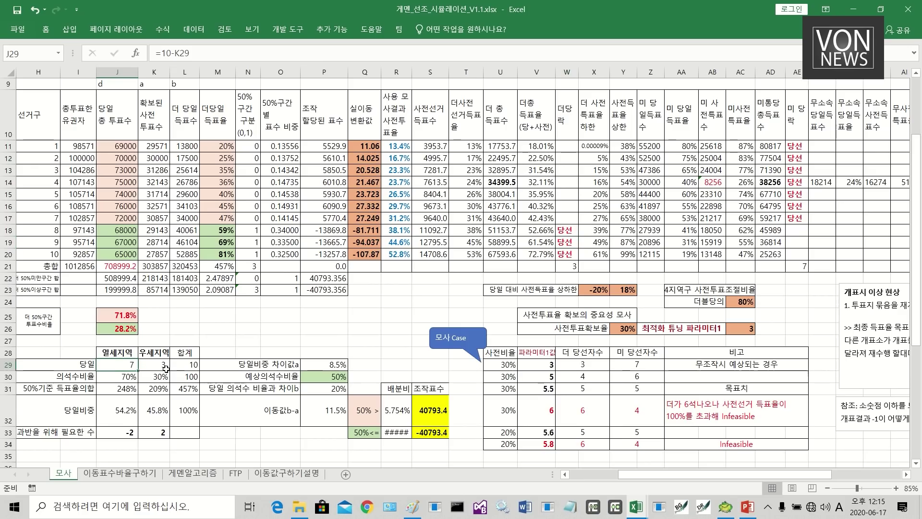
click(165, 367)
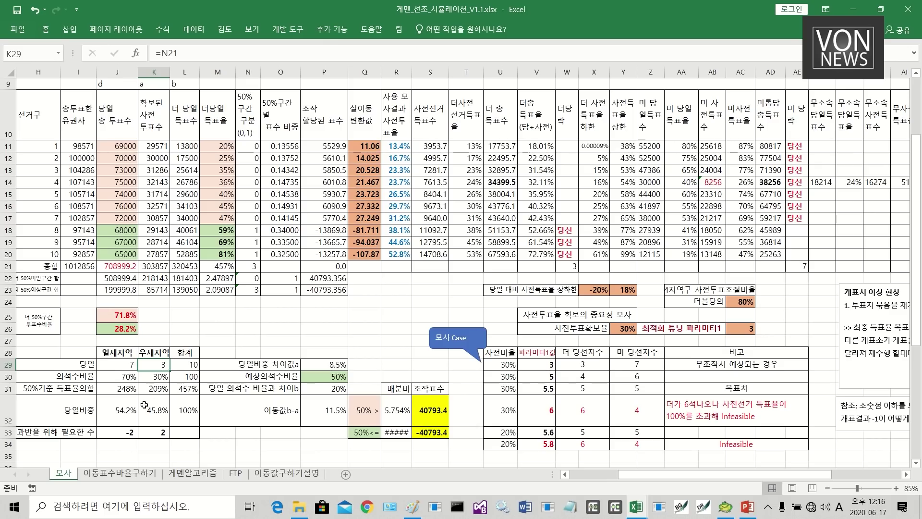
click(124, 389)
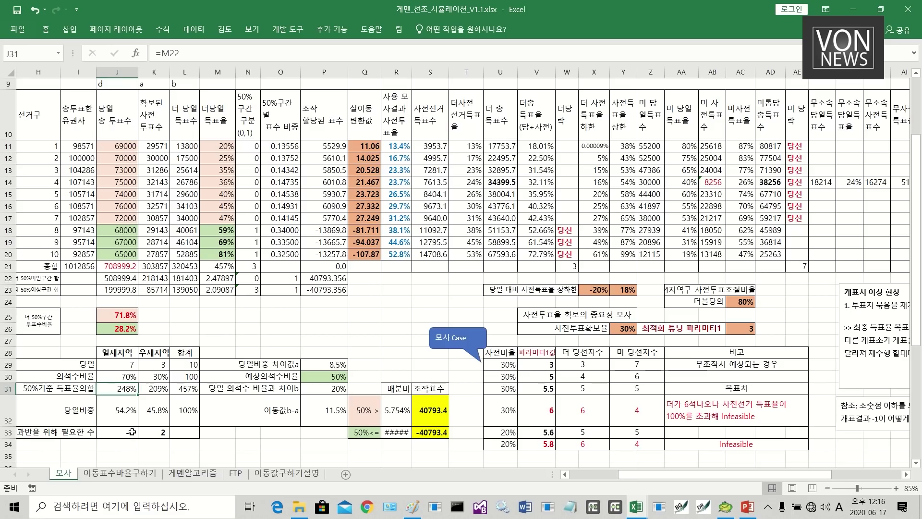
click(166, 435)
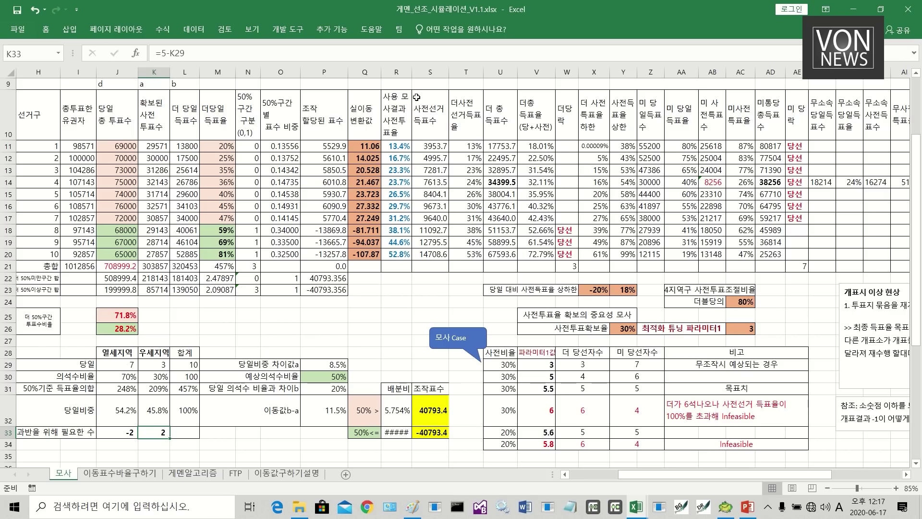
Widen column R slightly so its values fit, and inspect the manipulated-votes formula in S32.
drag(412, 73, 418, 73)
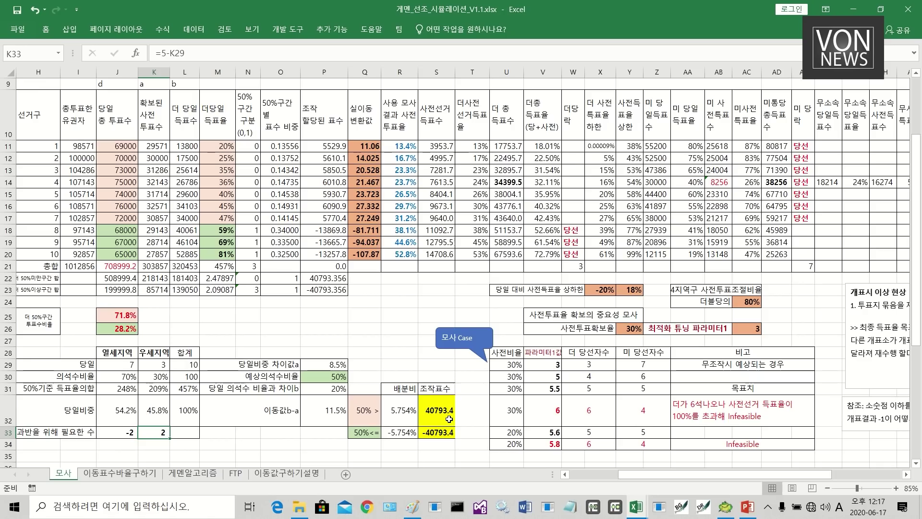
click(450, 420)
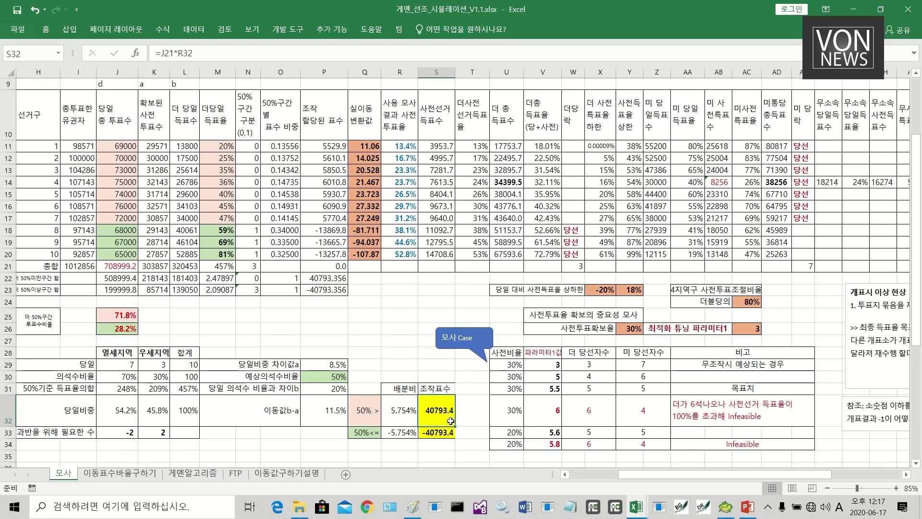
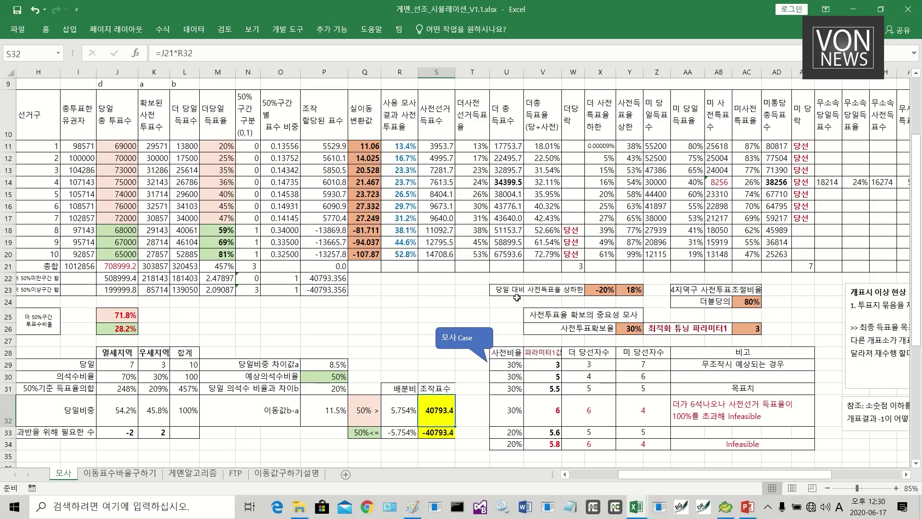
Set optimization tuning parameter 1 in AC26 to 5 and check the winner counts in row 30 of the case table.
click(569, 332)
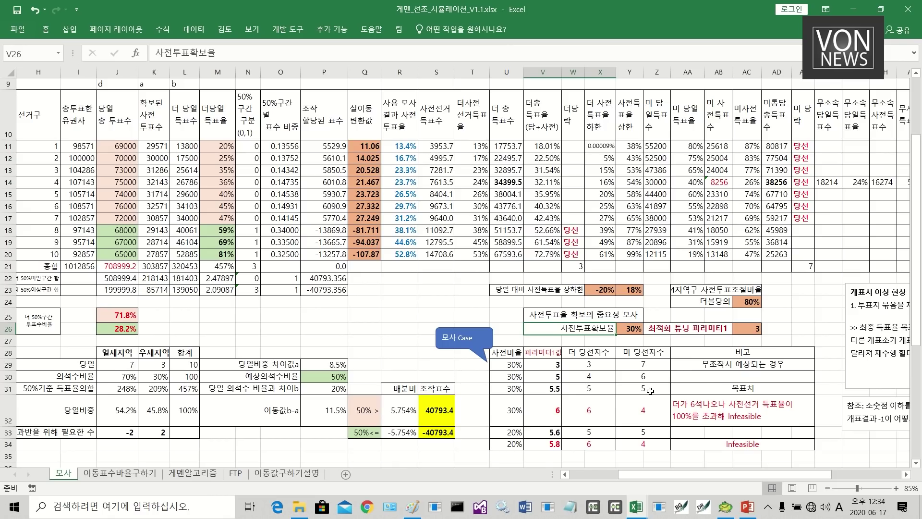
click(515, 366)
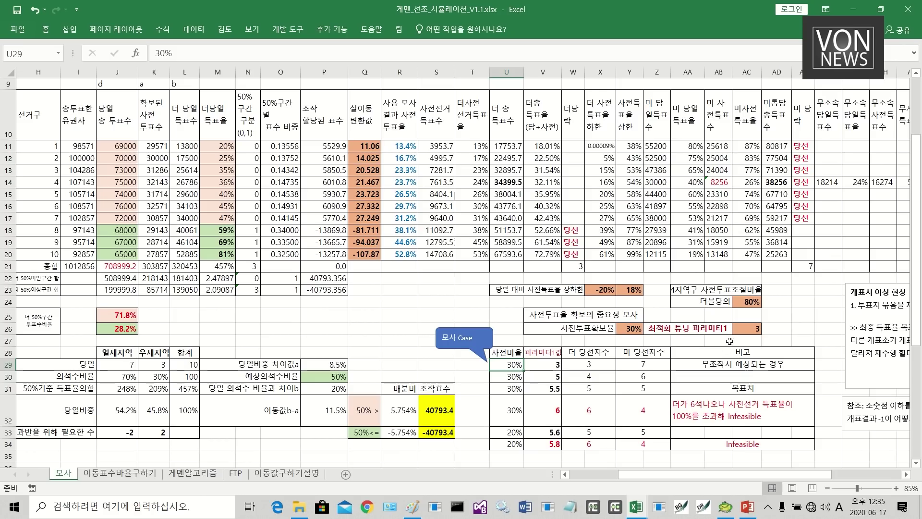
click(751, 329)
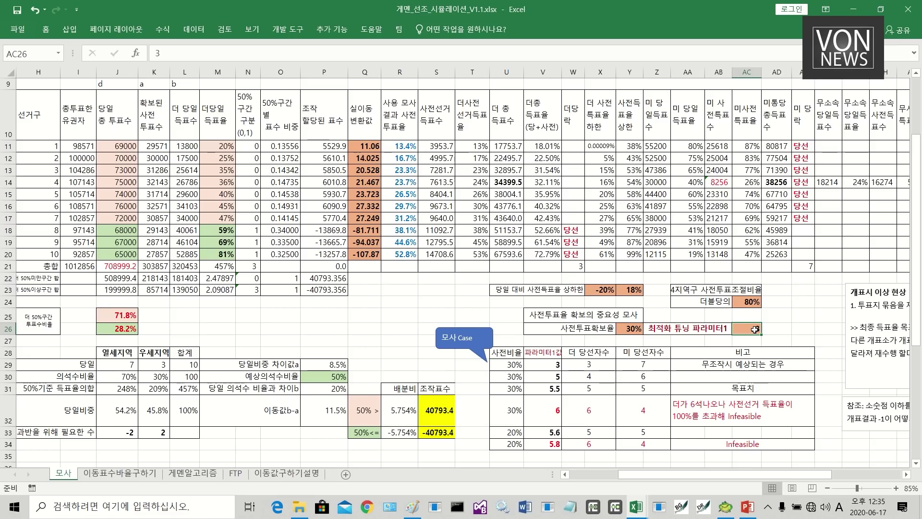
text(4)
key(Return)
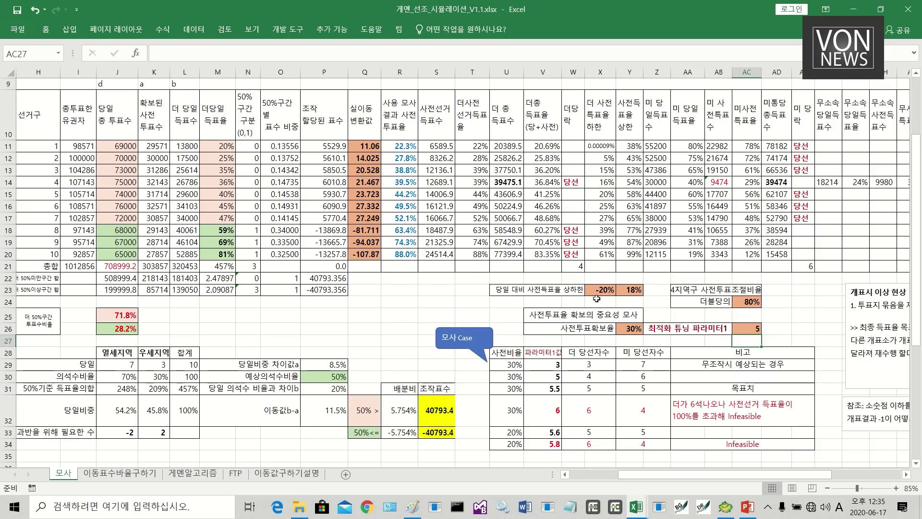
click(598, 379)
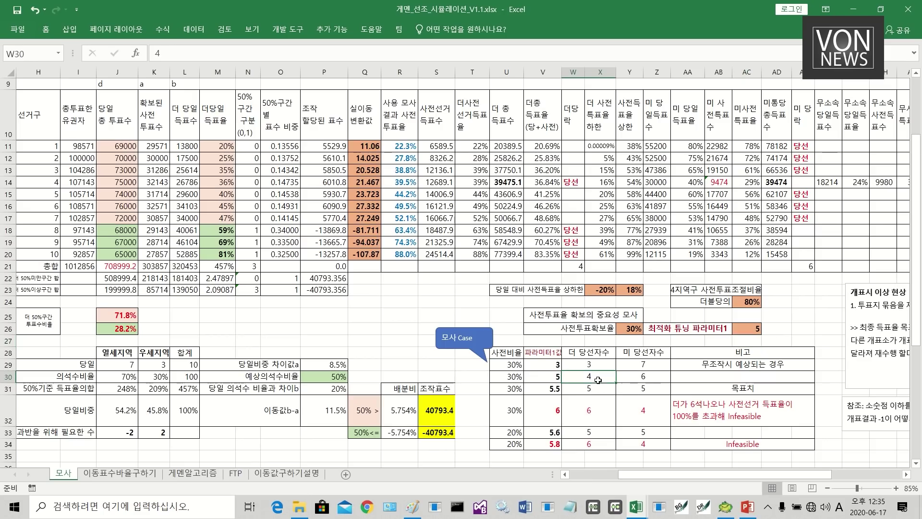
click(649, 378)
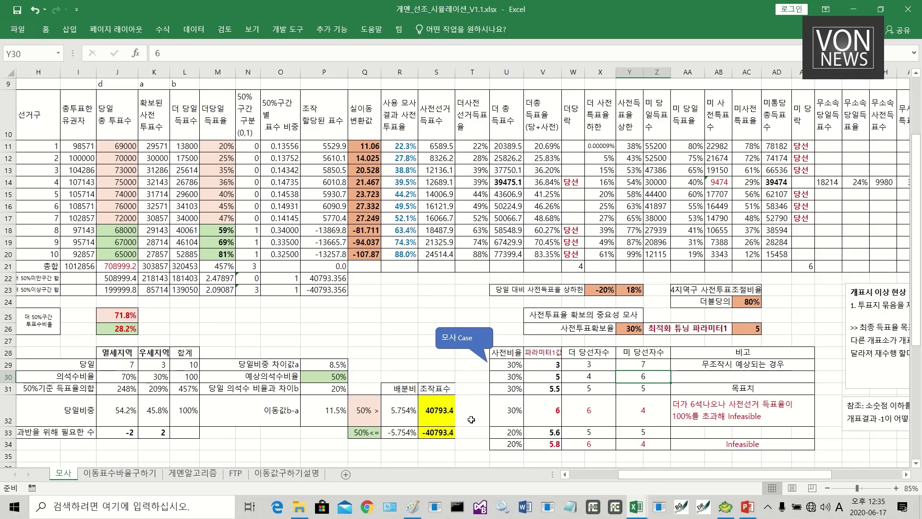
Set optimization tuning parameter 1 in AC26 to 5.5.
click(750, 330)
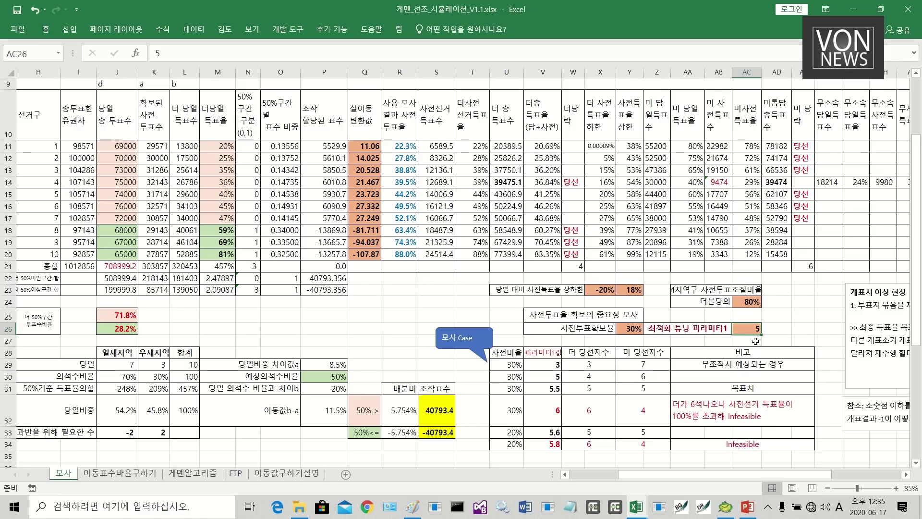
text(5.5)
key(Return)
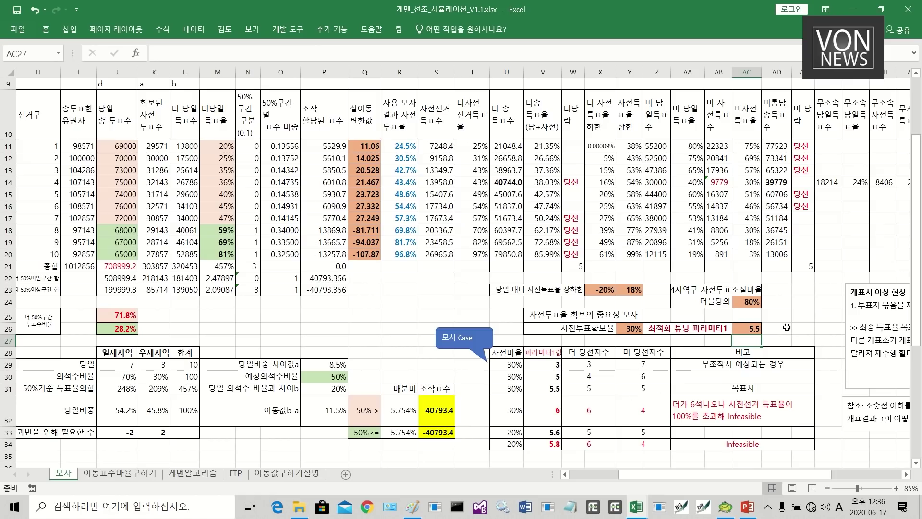
Try 6 and 8 as tuning parameter 1 in AC26 and compare with rows 31 and 32 of the case table.
click(752, 330)
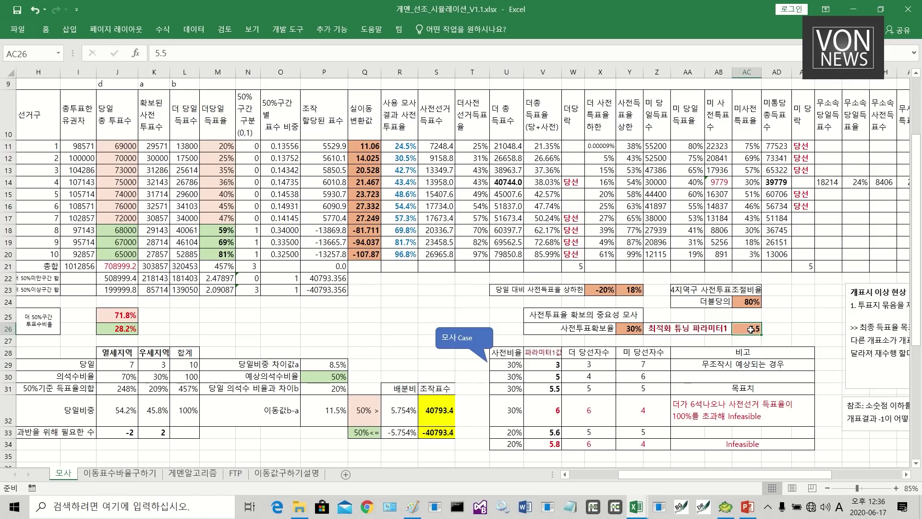
text(6)
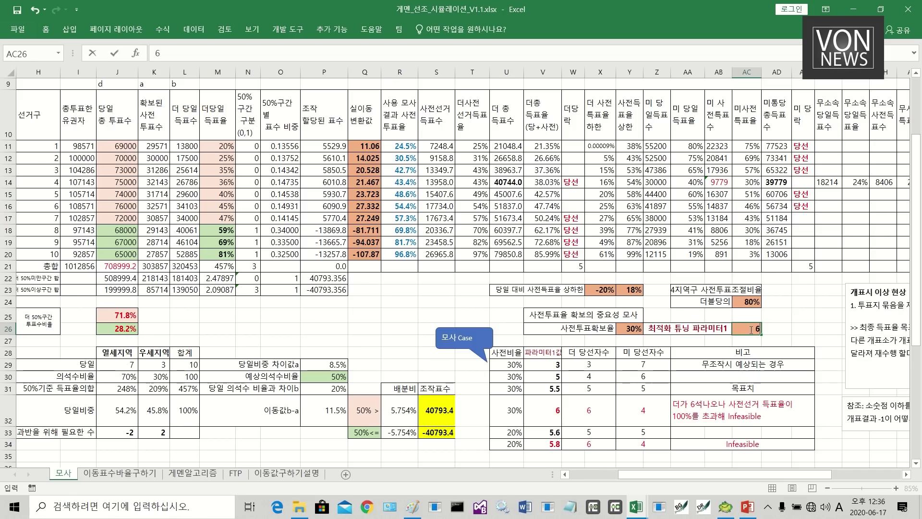
key(Return)
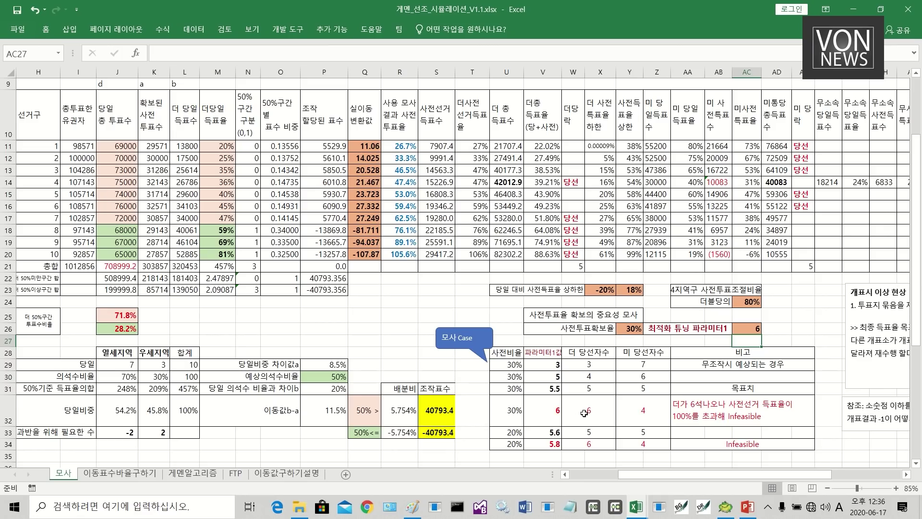
click(617, 416)
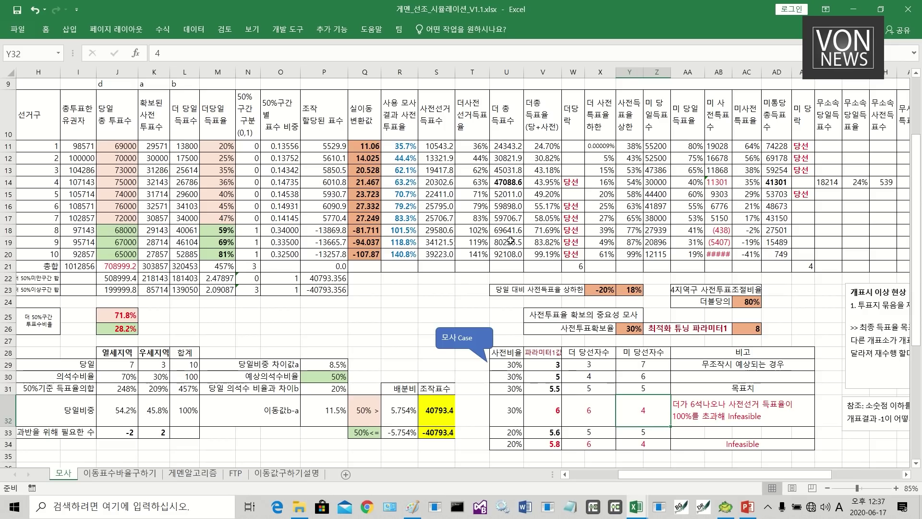
click(557, 389)
text(5.5)
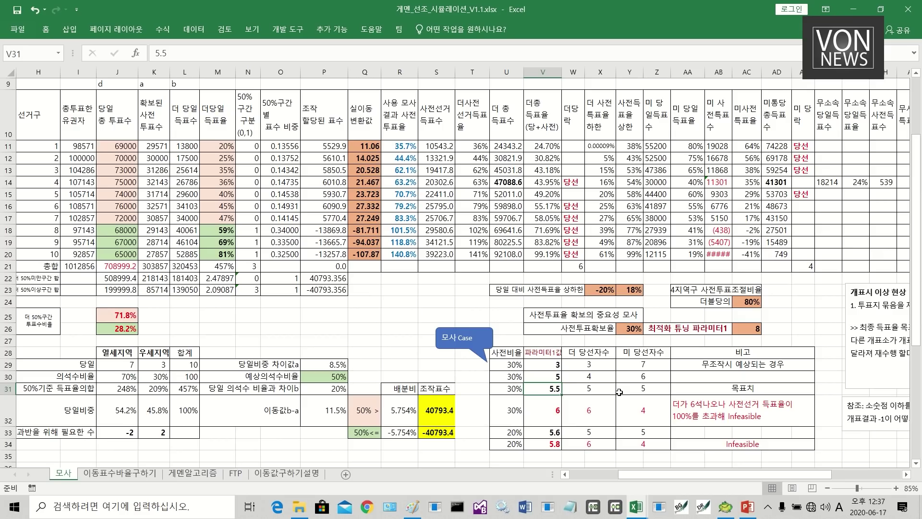
Set the secured advance-vote rate in Y26 to 20% and tuning parameter 1 to 5.6.
click(633, 327)
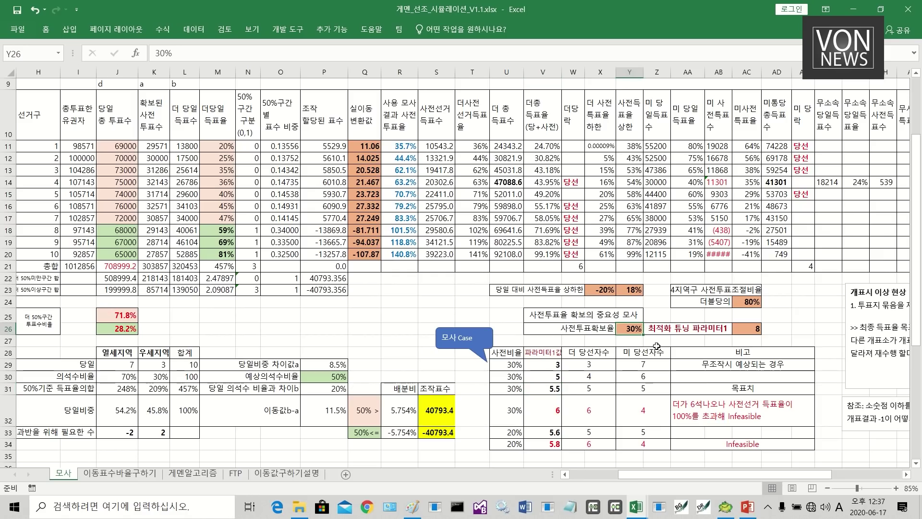
text(20)
key(Return)
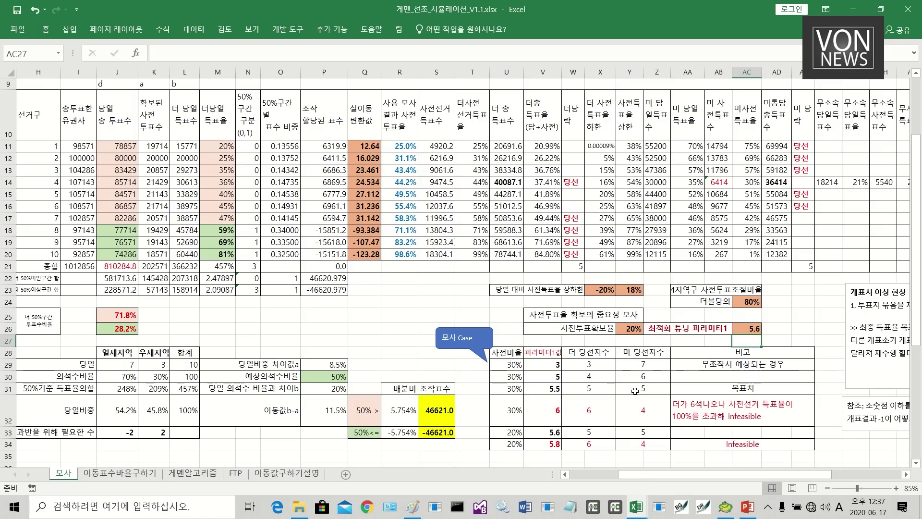
Set tuning parameter 1 in AC26 to 5.8 and select the district 4 advance-vote adjustment rate label in AA23.
click(755, 328)
text(5)
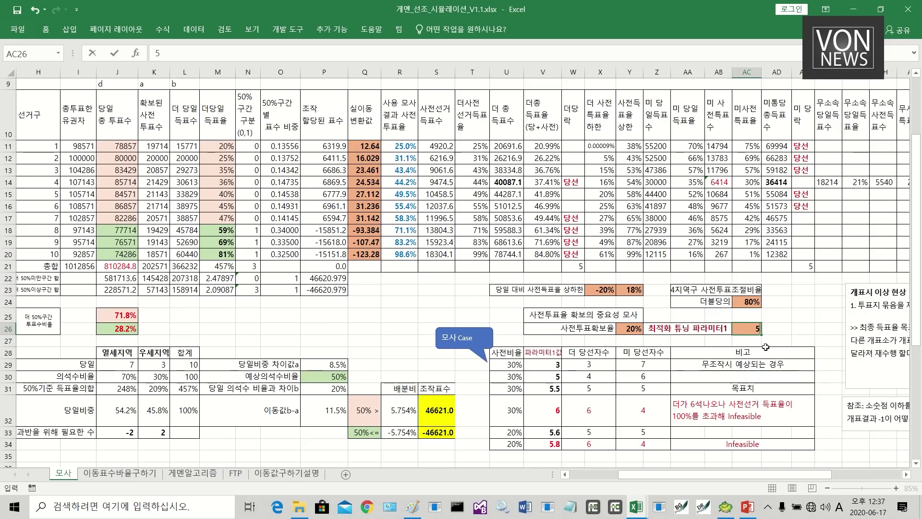
text(.8)
key(Return)
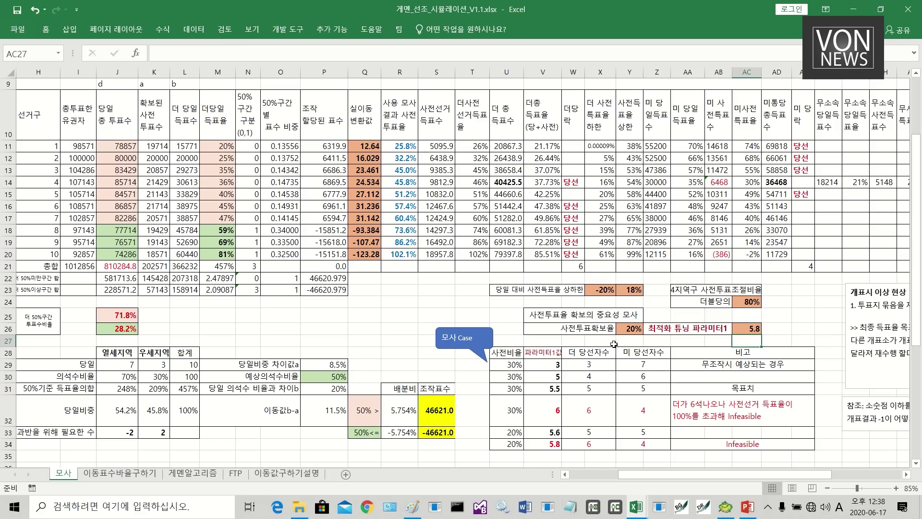
click(712, 291)
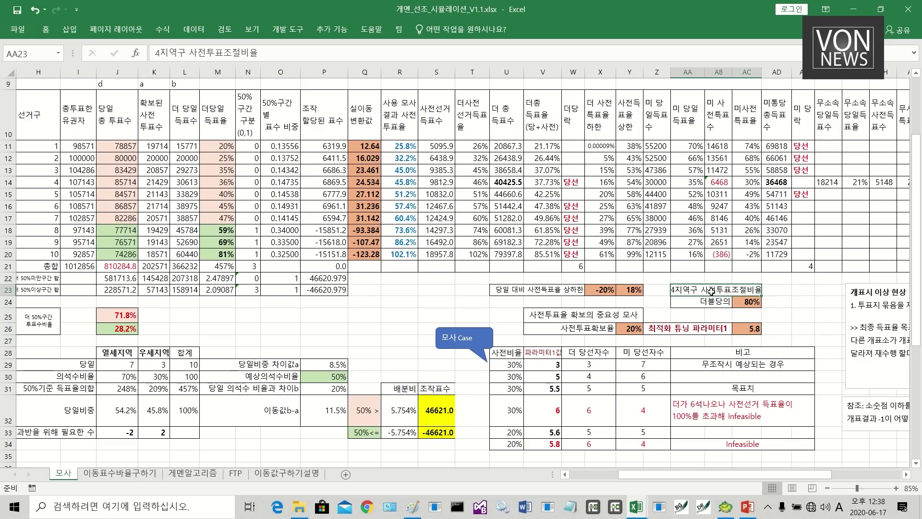